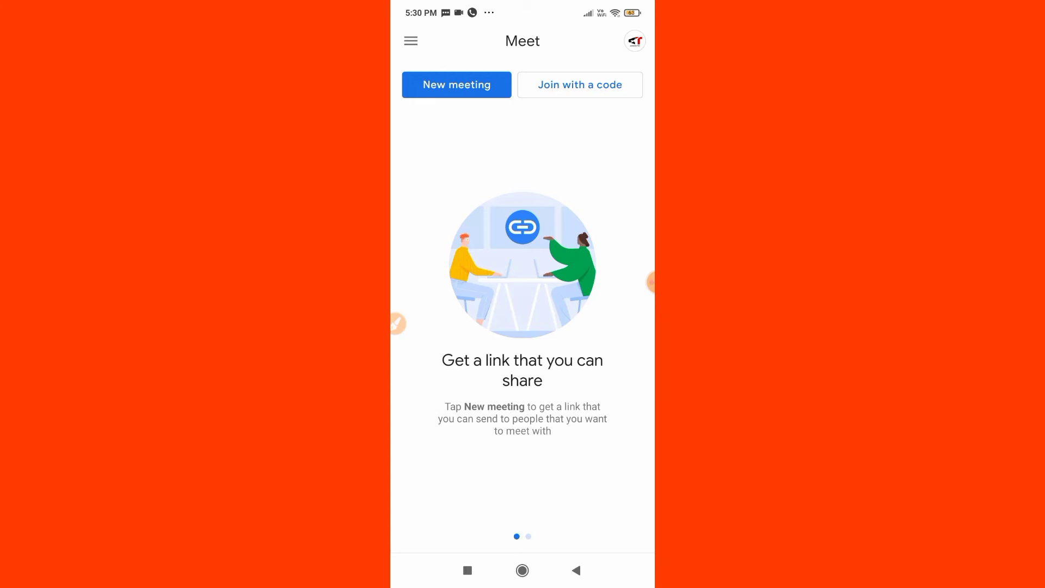
- From the home screen, check Google Meet's Play Store listing — installed, no Update offered — then return home
left_click(522, 570)
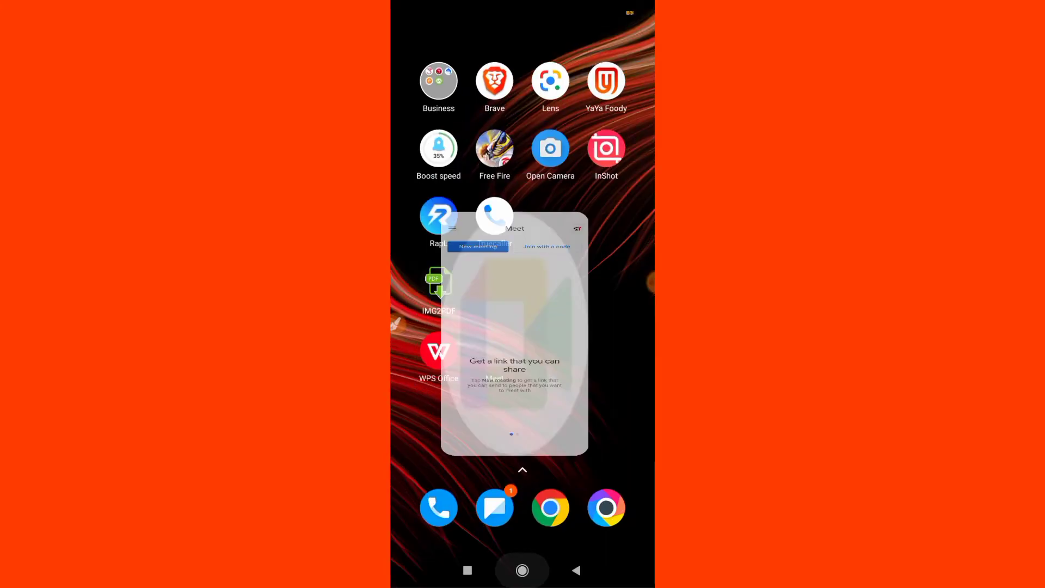
left_click_drag(605, 368, 441, 367)
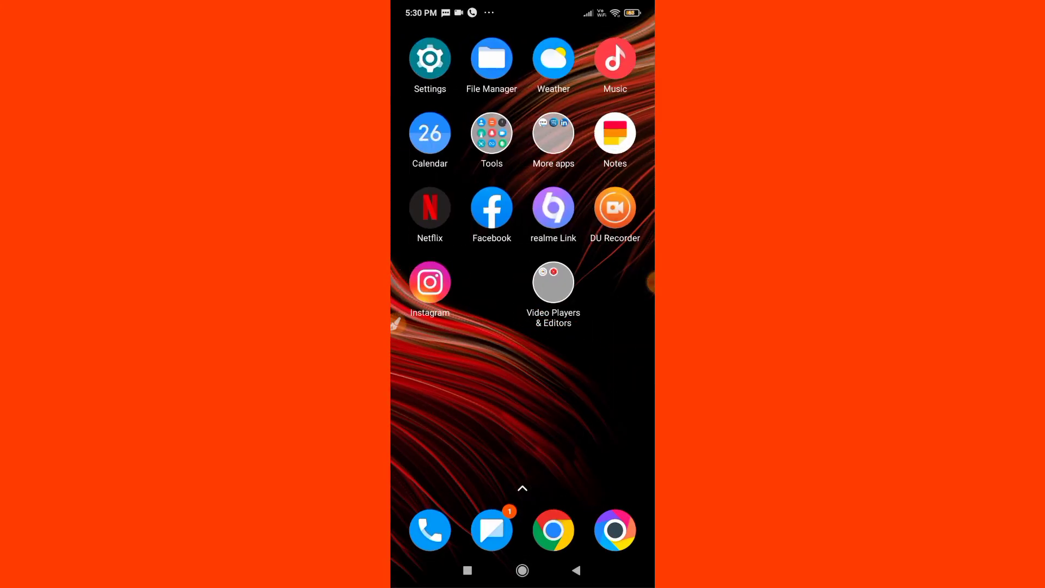
left_click_drag(441, 368, 605, 368)
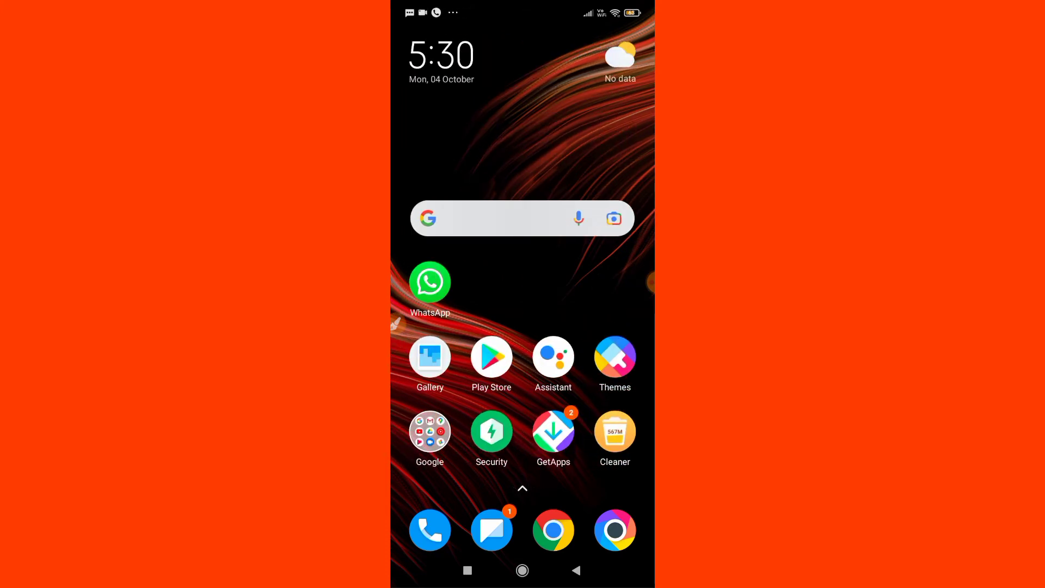
left_click(491, 358)
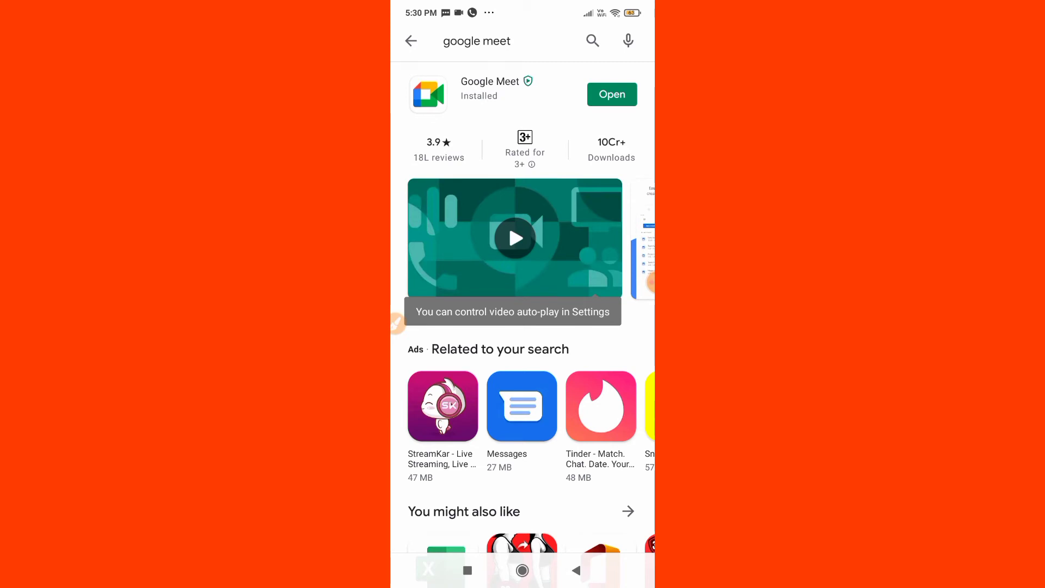
left_click(521, 571)
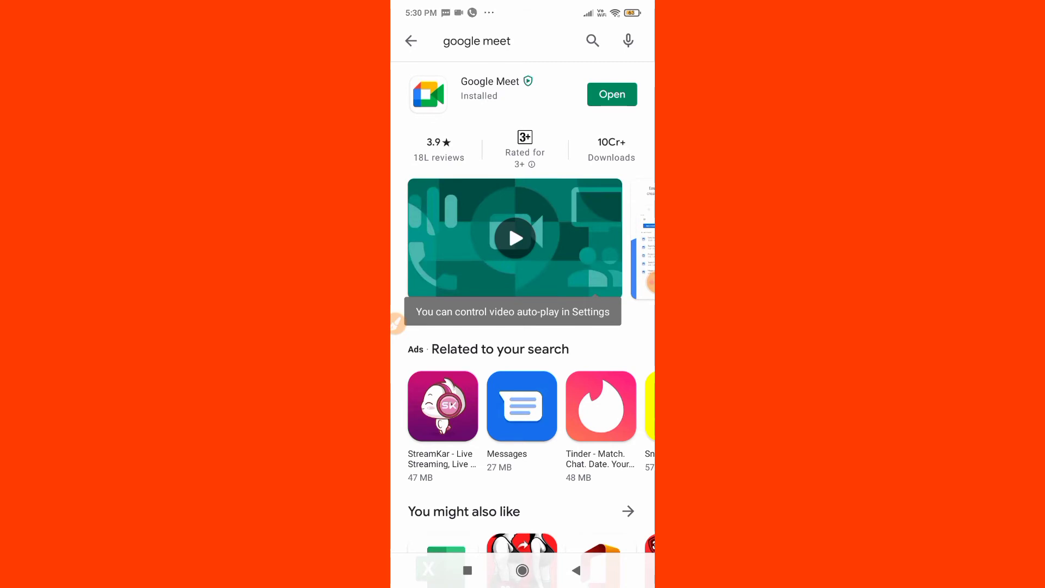
- Locate the Meet icon on its home page and bring up its long-press options
left_click_drag(604, 368, 441, 368)
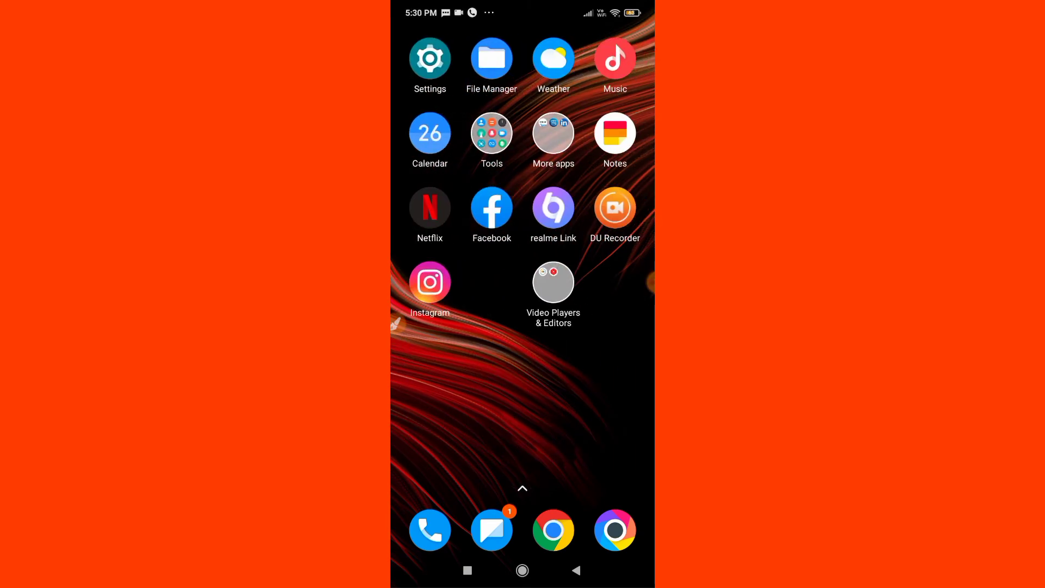
left_click(467, 570)
left_click(521, 504)
mouse_move(604, 327)
left_mouse_down()
mouse_move(441, 327)
mouse_move(556, 327)
left_mouse_up()
left_click(492, 358)
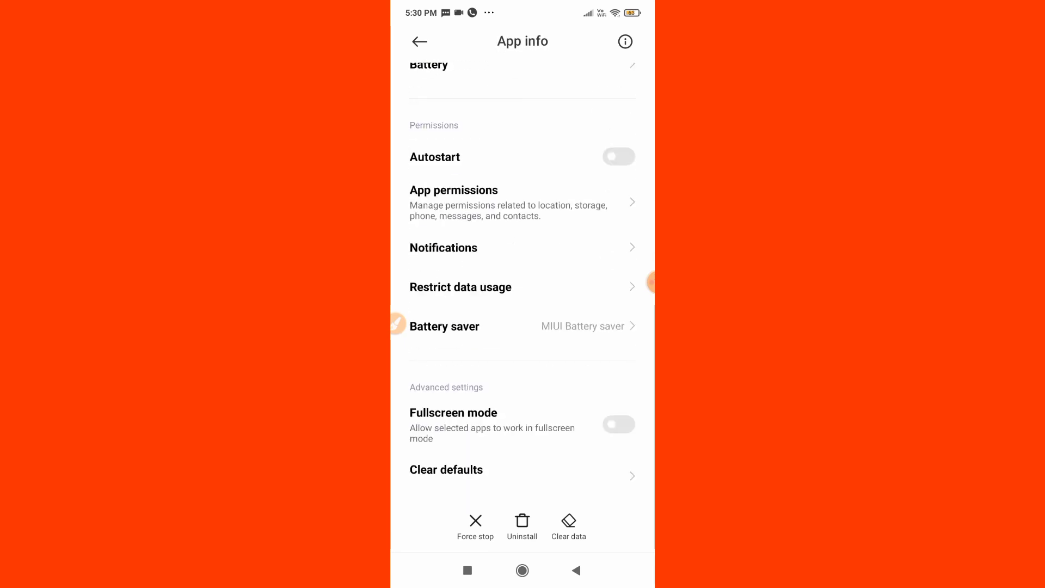
- In Meet's App info, reach the storage section and bring up Clear data, then return home
left_click(397, 323)
left_click_drag(564, 273, 560, 490)
mouse_move(528, 416)
left_mouse_down()
mouse_move(572, 495)
mouse_move(610, 422)
left_mouse_up()
left_click(622, 535)
left_click(568, 526)
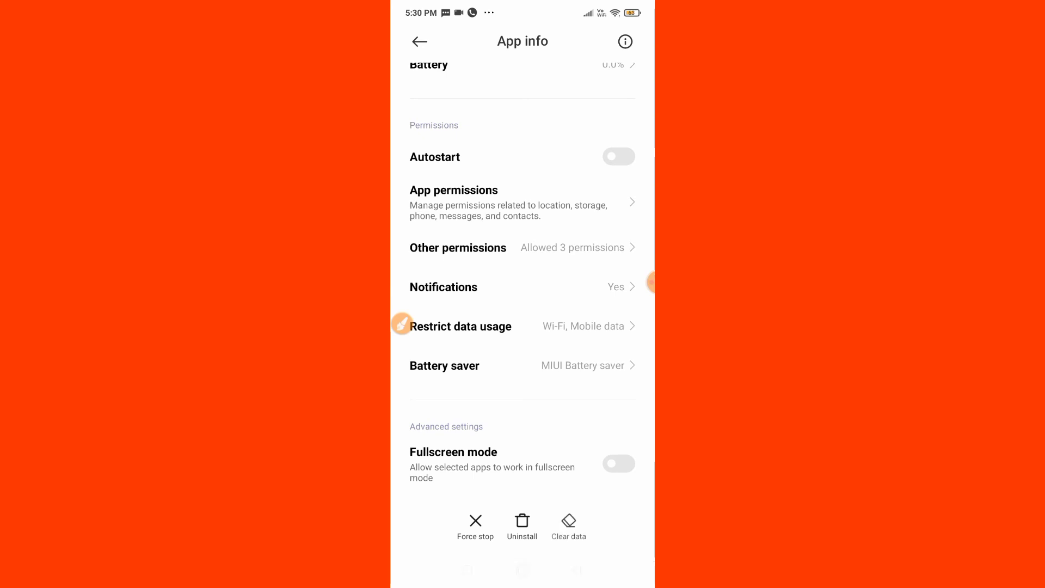
left_click(523, 570)
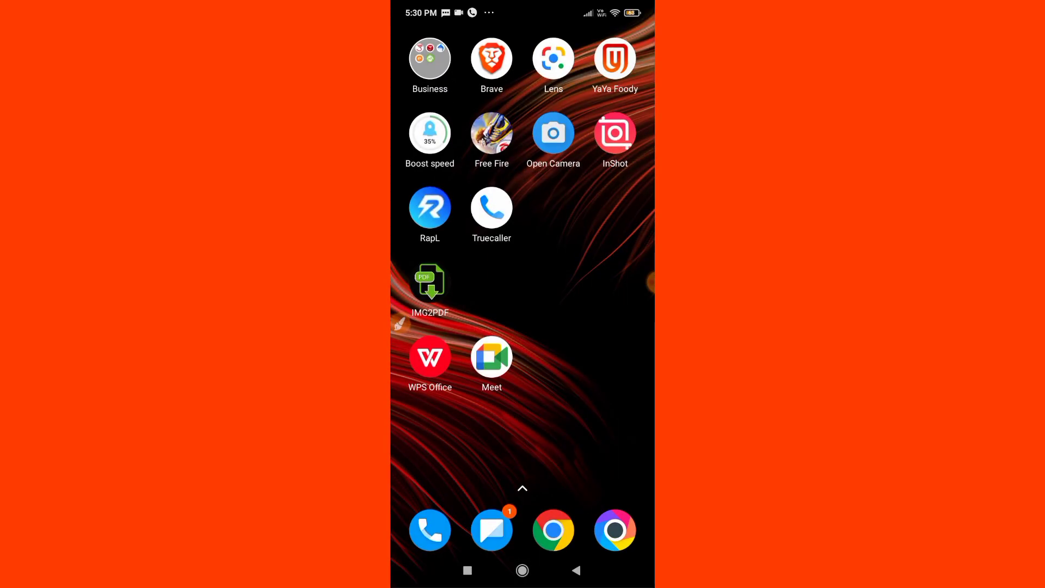
mouse_move(458, 245)
left_mouse_down()
mouse_move(621, 245)
mouse_move(458, 245)
left_mouse_up()
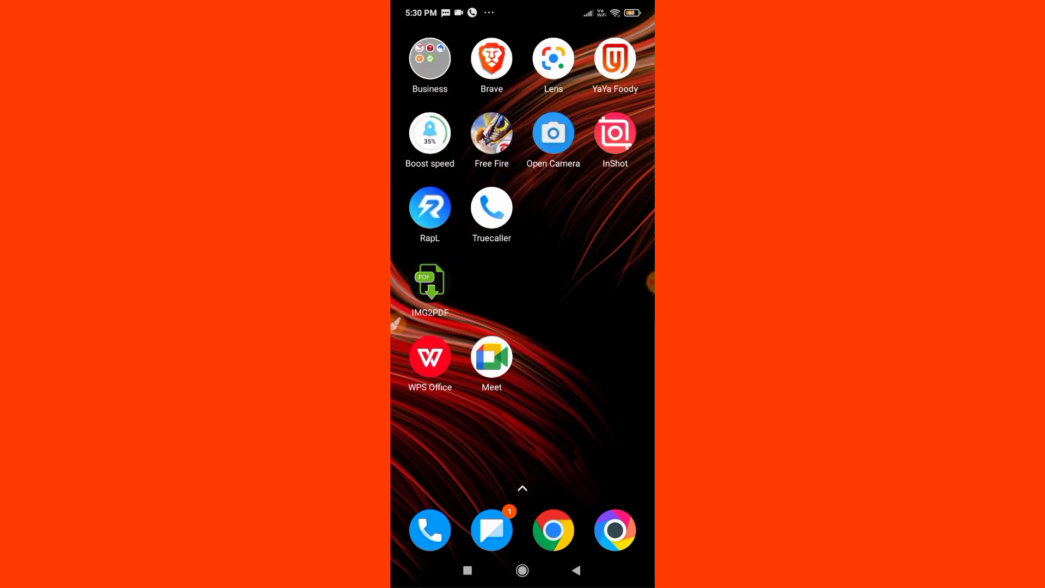